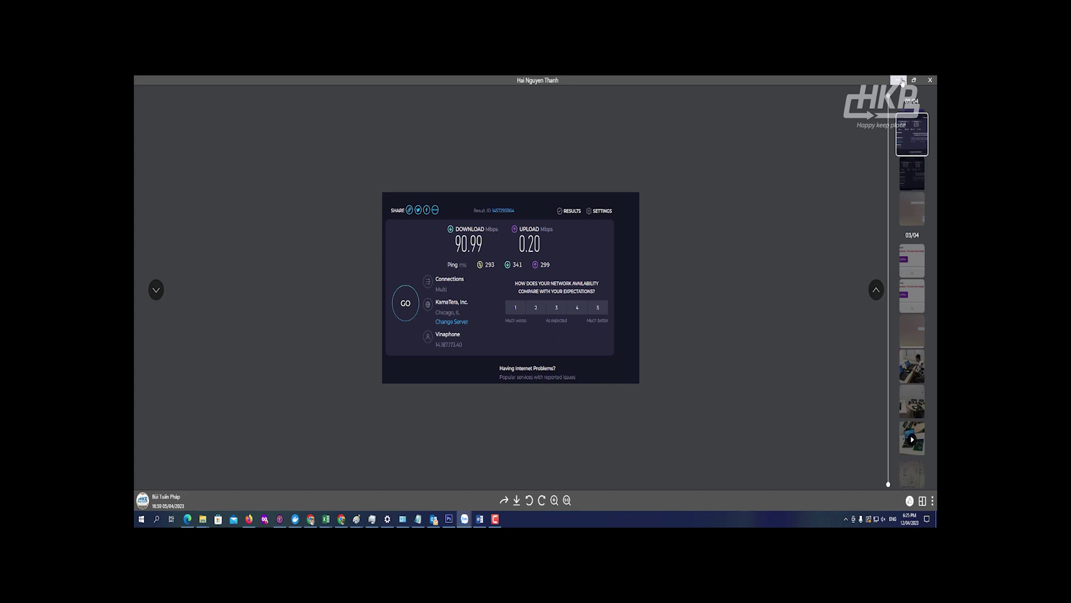
Step: Clear the desktop by minimizing the image viewer and closing both adapter properties dialogs and the Network Connections window
{"action": "left_click", "coordinate": [902, 81]}
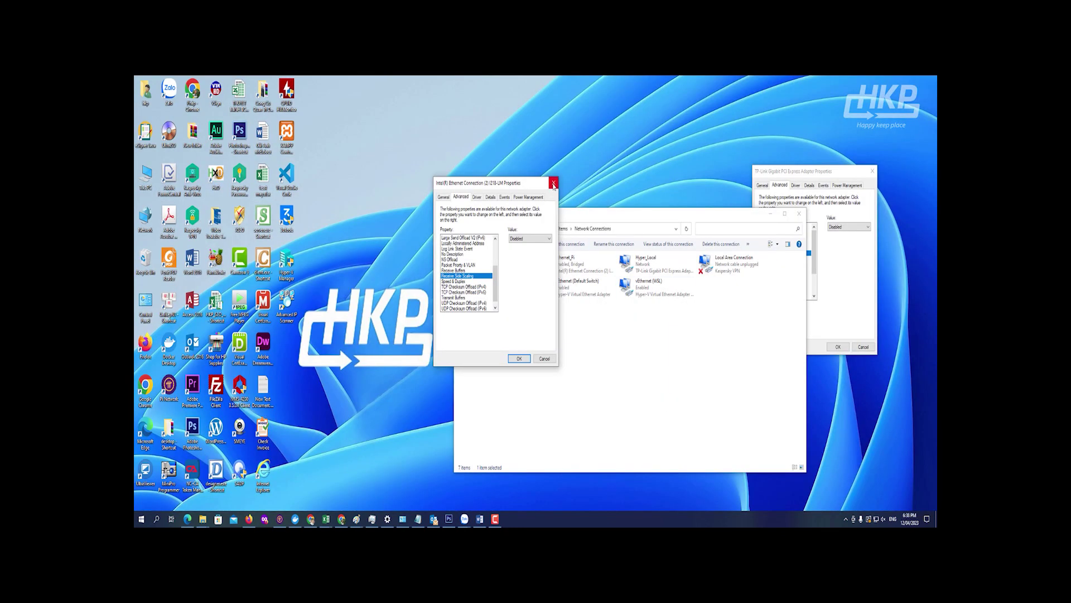
{"action": "left_click", "coordinate": [553, 184]}
{"action": "left_click", "coordinate": [495, 519]}
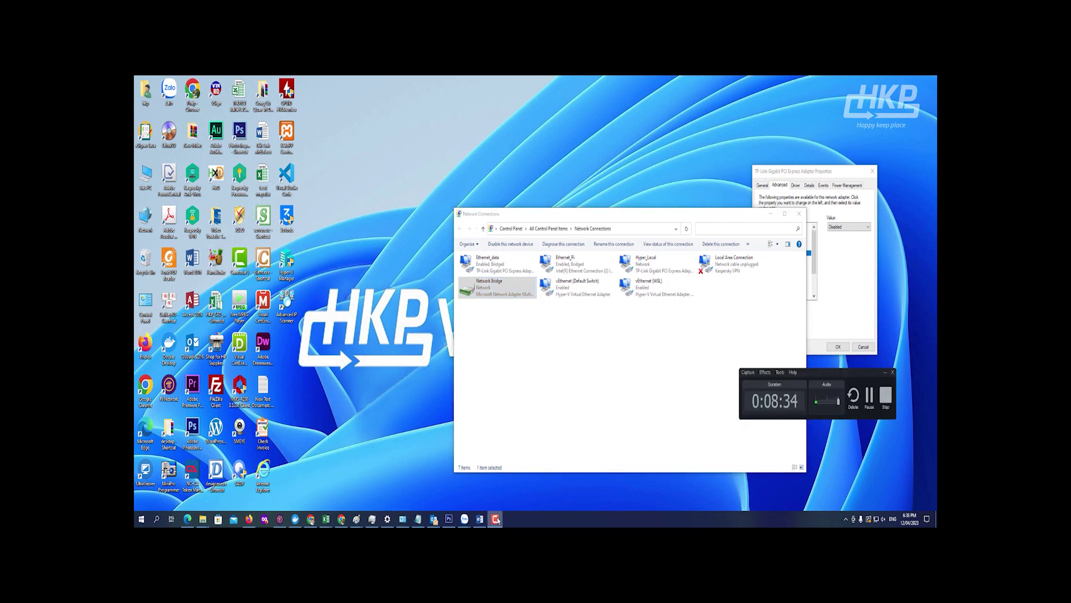
{"action": "left_click", "coordinate": [495, 519]}
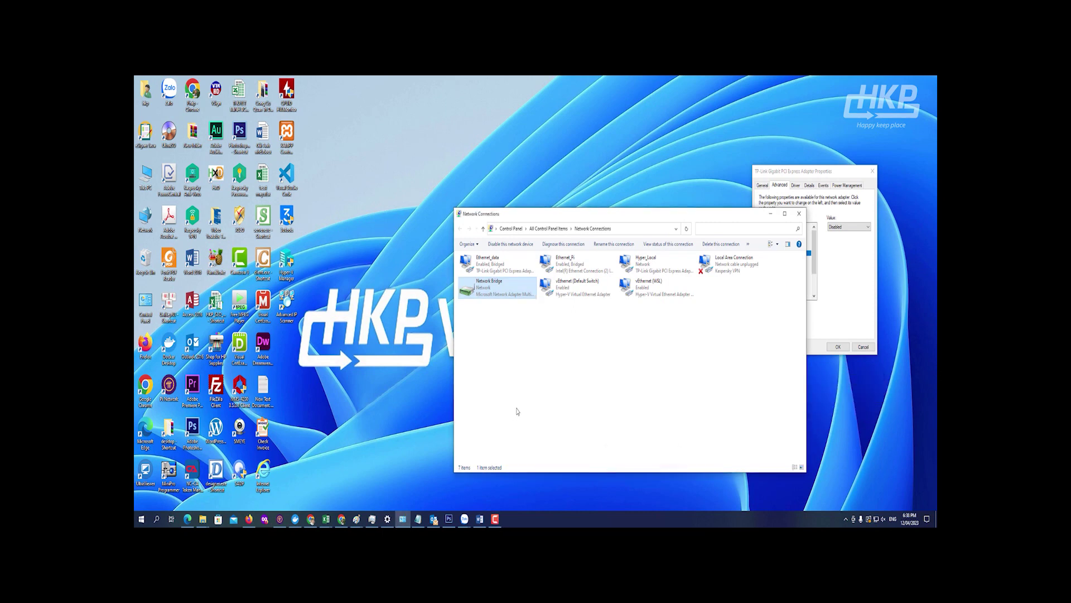
{"action": "left_click", "coordinate": [872, 171]}
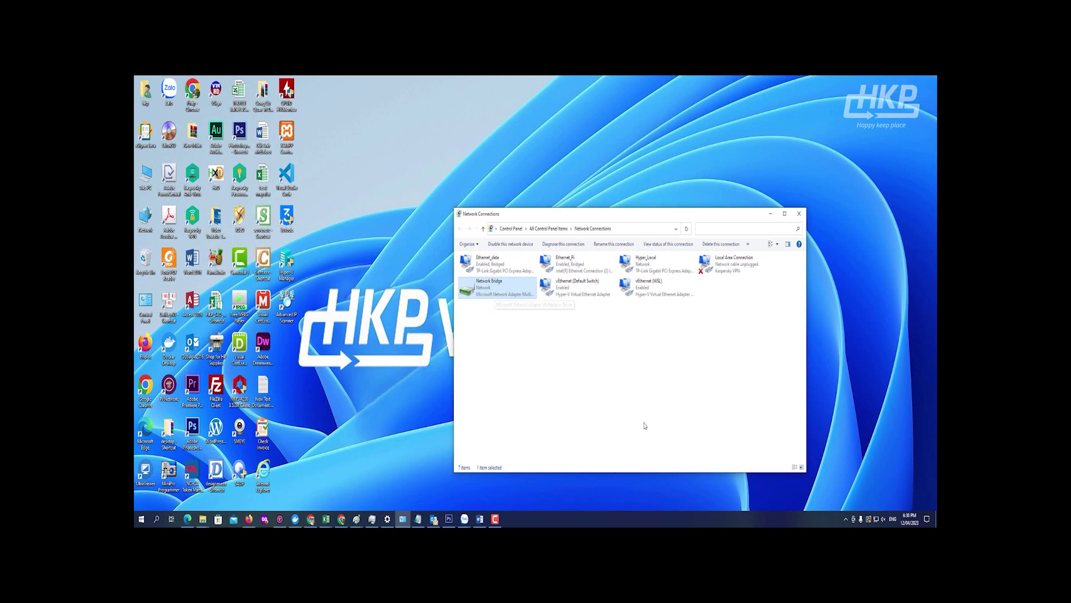
{"action": "left_click", "coordinate": [799, 213]}
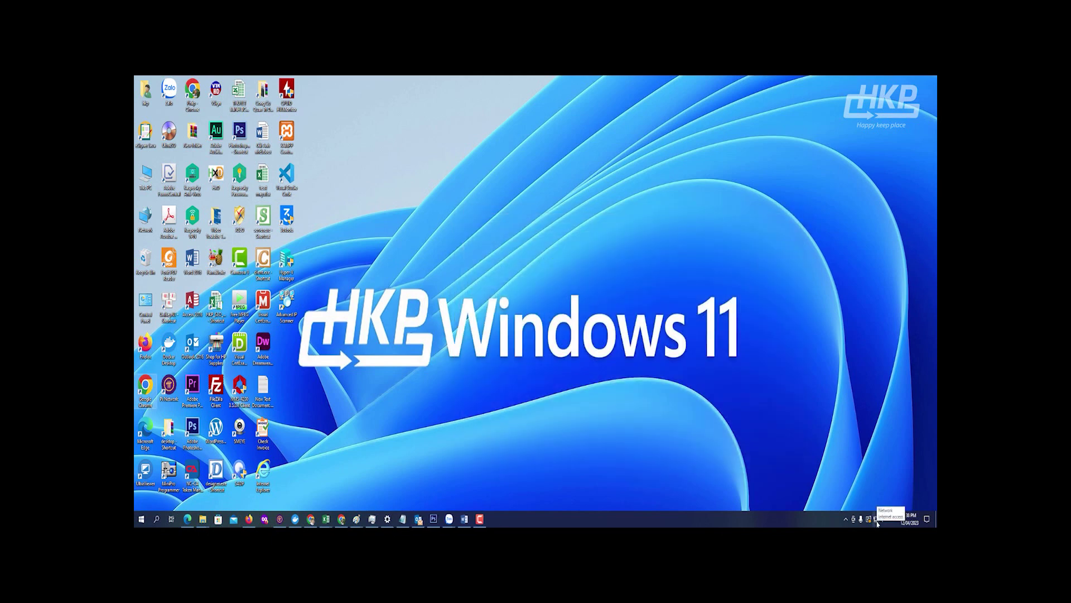
Step: Open the Ethernet page of the Network & Internet settings and bring up the adapter options
{"action": "right_click", "coordinate": [877, 521]}
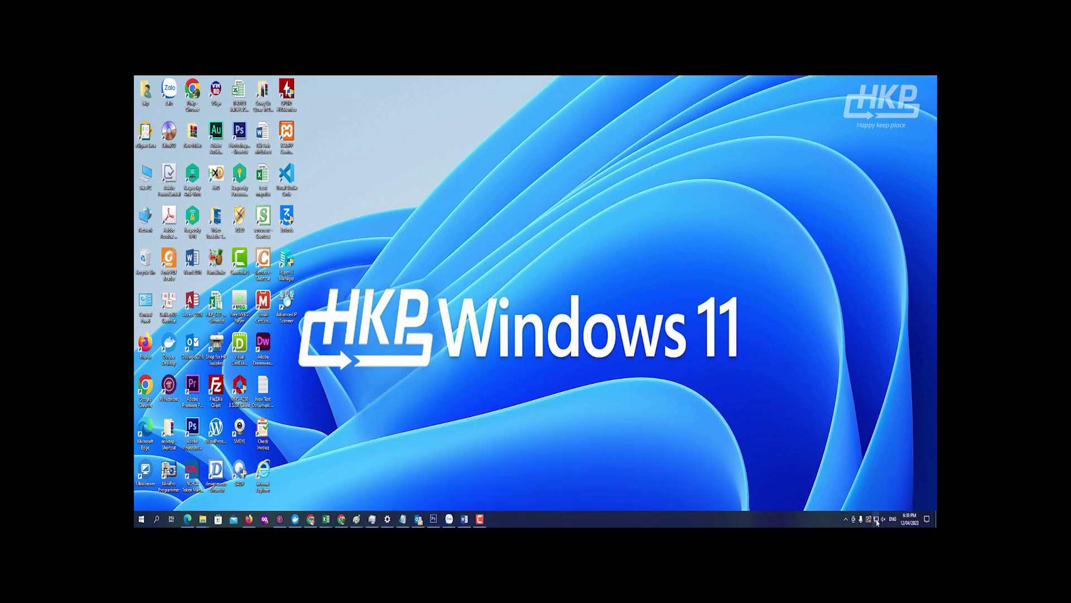
{"action": "right_click", "coordinate": [877, 521]}
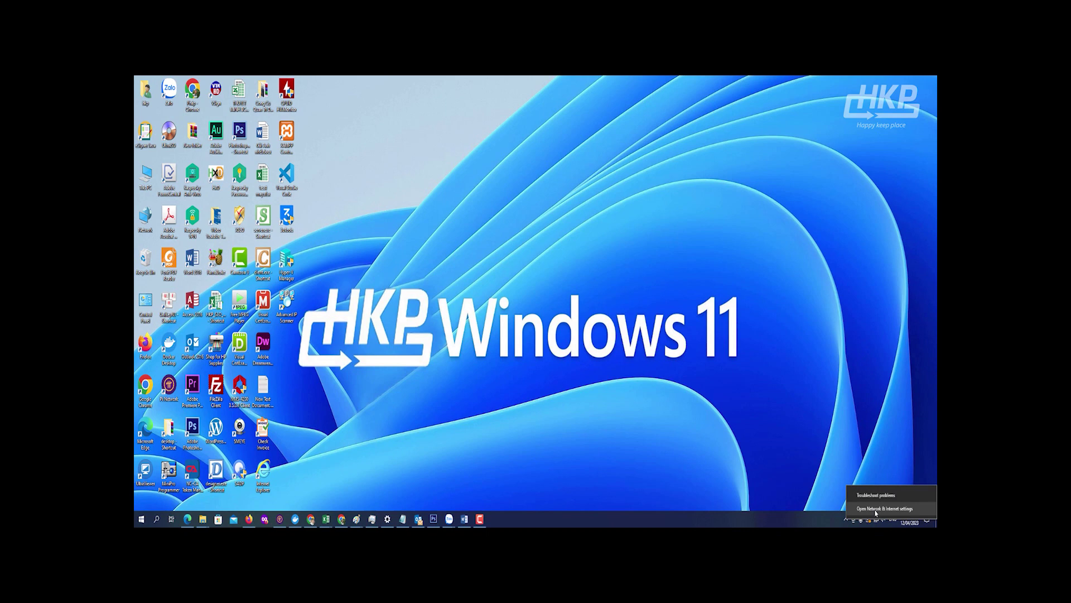
{"action": "left_click", "coordinate": [876, 509]}
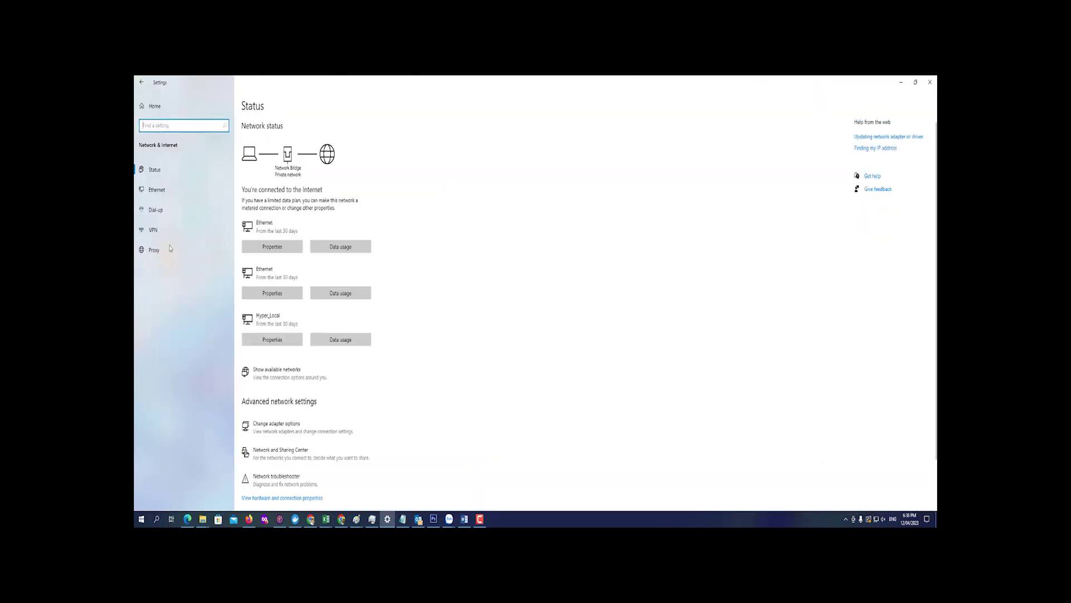
{"action": "left_click", "coordinate": [152, 191]}
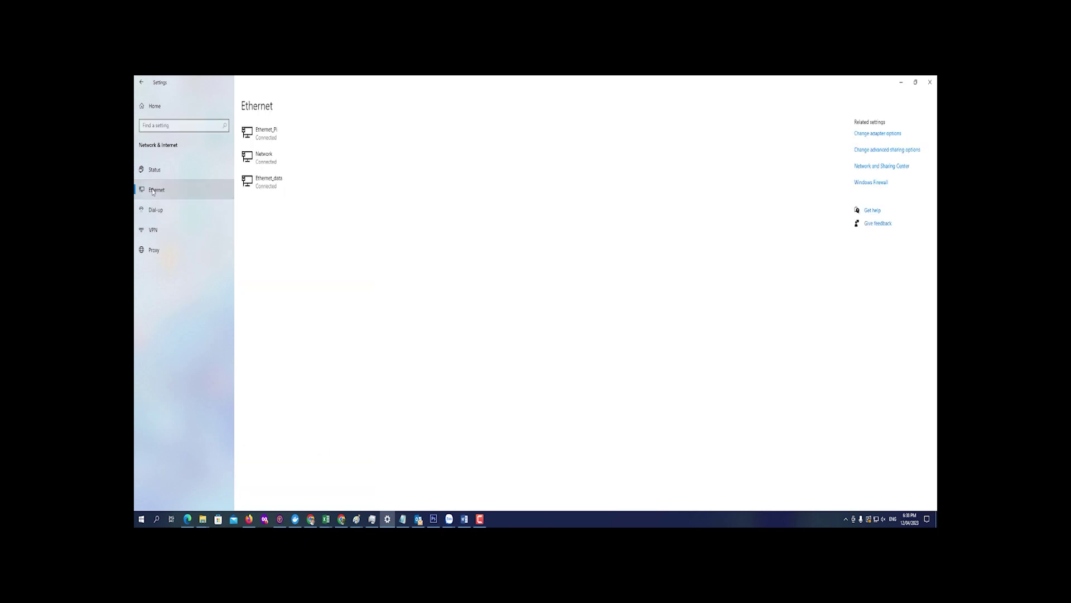
{"action": "left_click", "coordinate": [884, 138]}
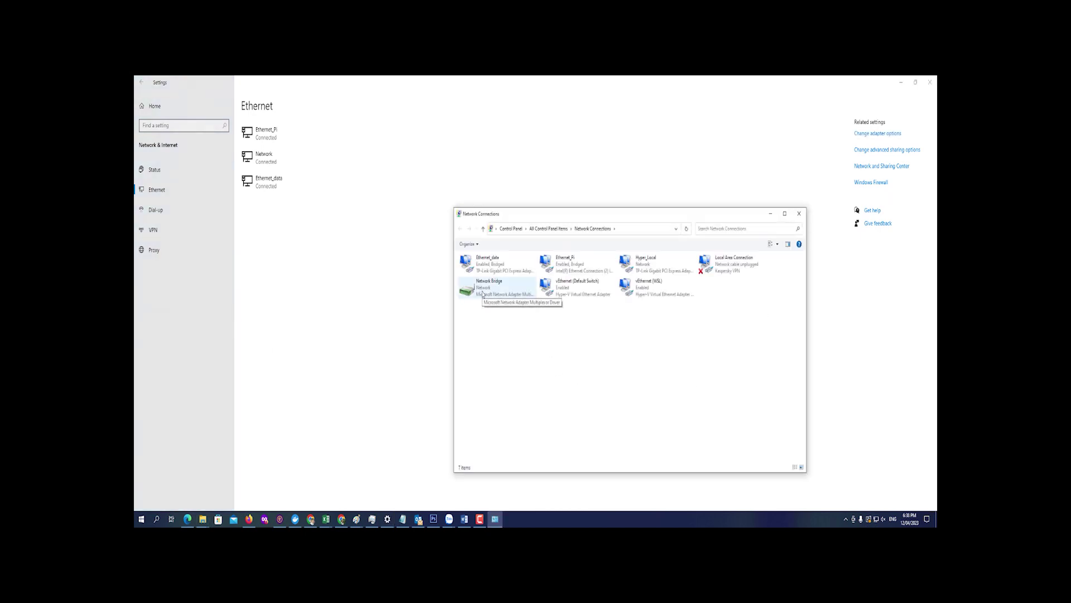
Step: Open the properties of the Network Bridge connection
{"action": "right_click", "coordinate": [483, 294]}
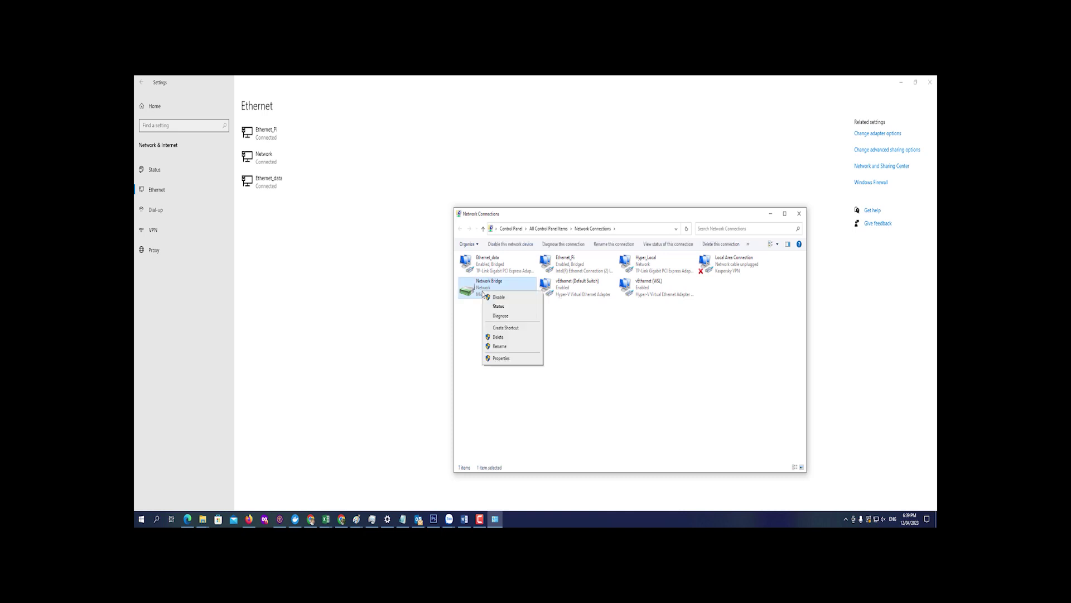
{"action": "left_click", "coordinate": [483, 264]}
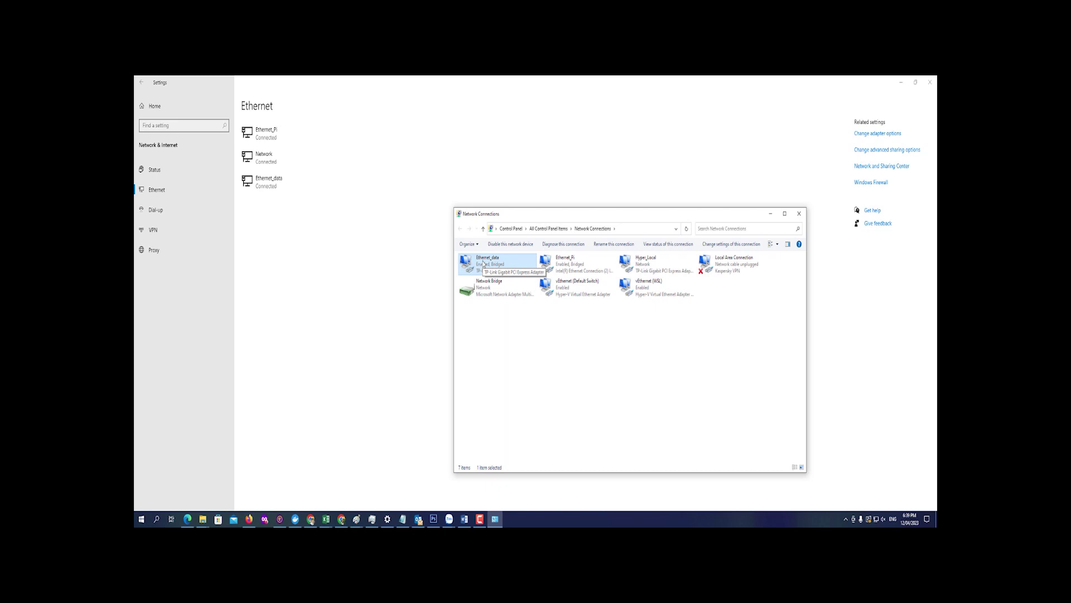
{"action": "left_click", "coordinate": [484, 290]}
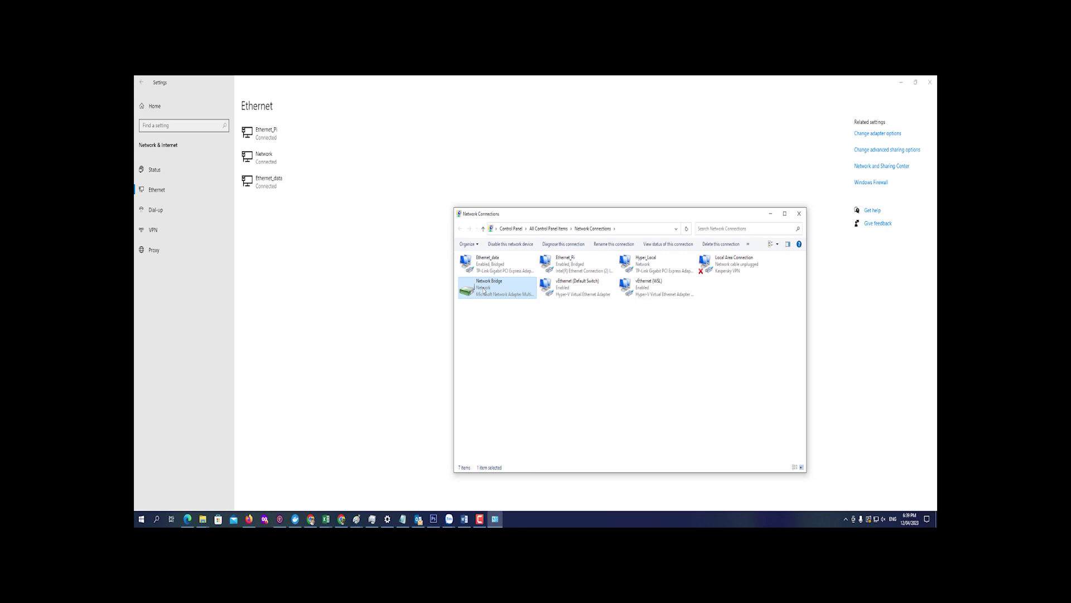
{"action": "right_click", "coordinate": [484, 290]}
{"action": "left_click", "coordinate": [501, 359]}
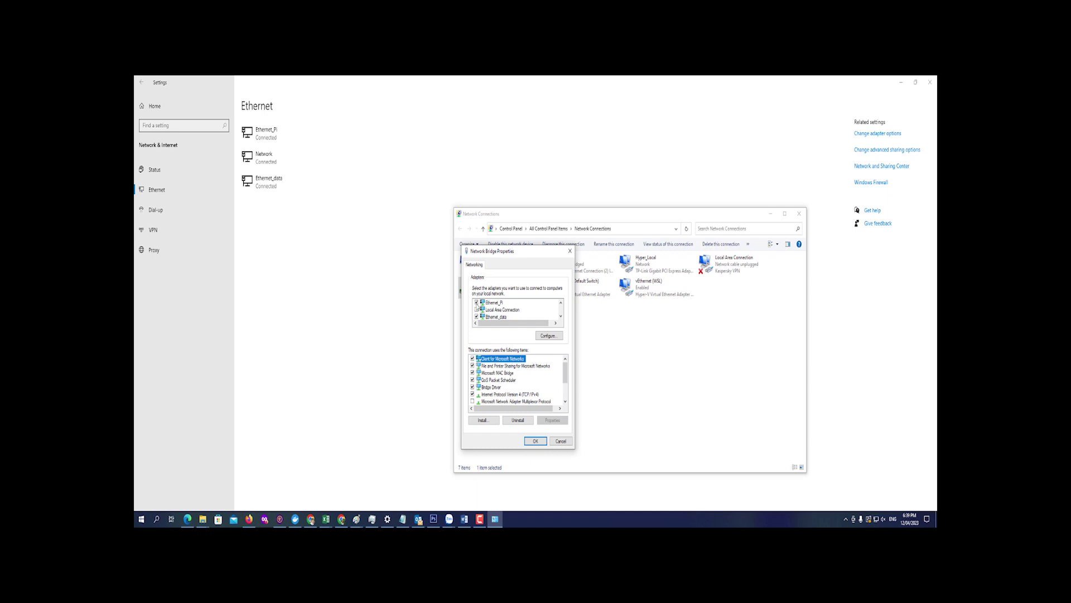
Step: Review the bridged adapters in the Network Bridge properties and open the configuration of Ethernet_Pi
{"action": "left_click", "coordinate": [494, 303]}
{"action": "left_click", "coordinate": [492, 317]}
{"action": "left_click", "coordinate": [497, 303]}
{"action": "left_click", "coordinate": [499, 319]}
{"action": "scroll", "coordinate": [499, 320], "scroll_direction": "down", "scroll_amount": 1}
{"action": "scroll", "coordinate": [500, 321], "scroll_direction": "up", "scroll_amount": 1}
{"action": "left_click", "coordinate": [497, 303]}
{"action": "left_click", "coordinate": [549, 336]}
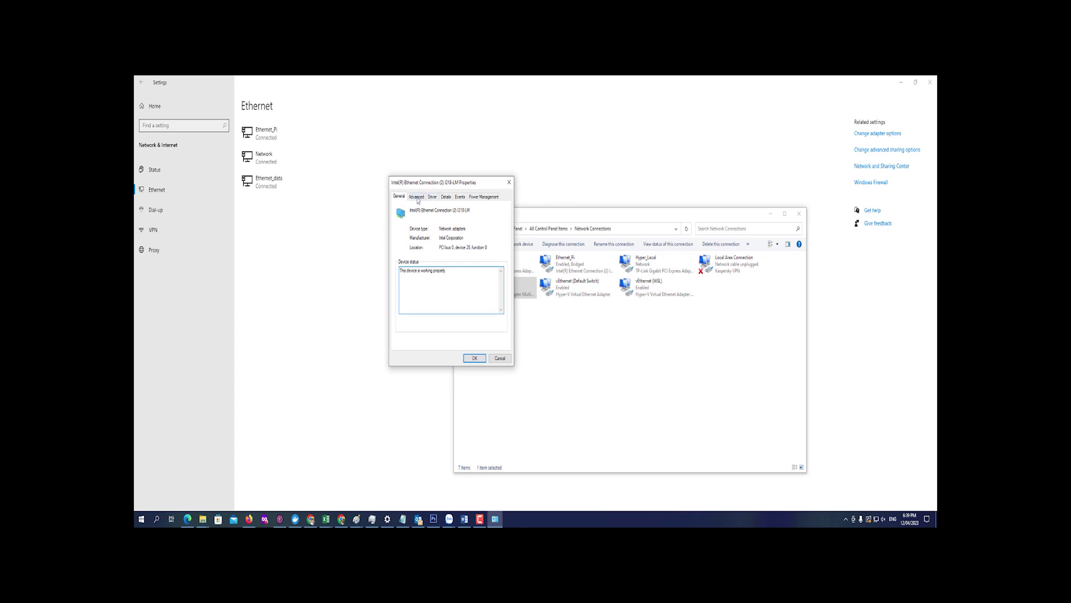
Step: Set Large Send Offload V2 (IPv4) to Enabled in the Intel adapter's advanced properties and apply it
{"action": "left_click", "coordinate": [416, 197]}
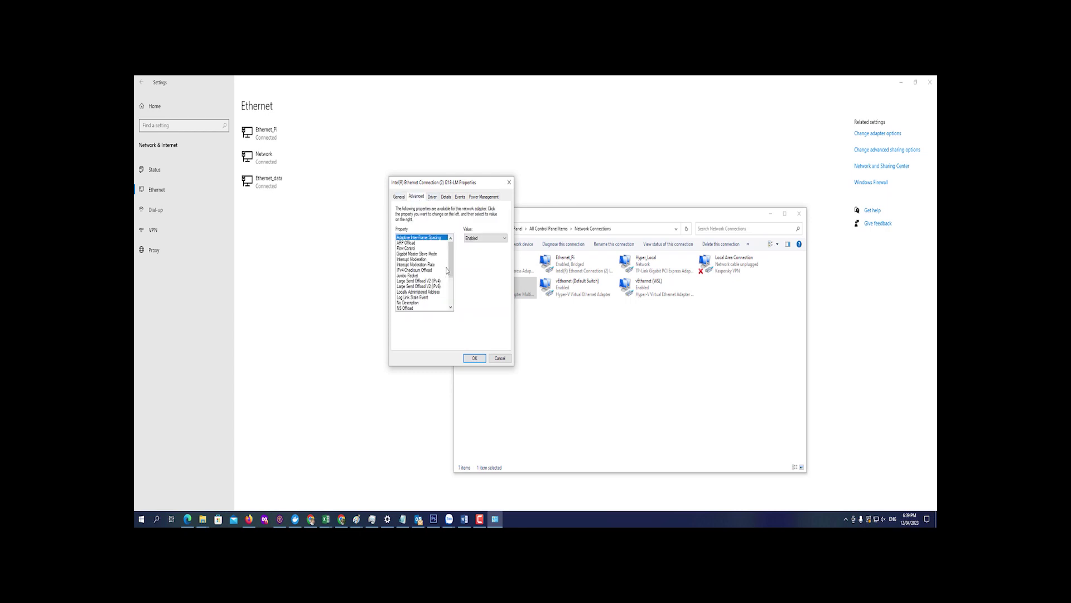
{"action": "left_click", "coordinate": [414, 281]}
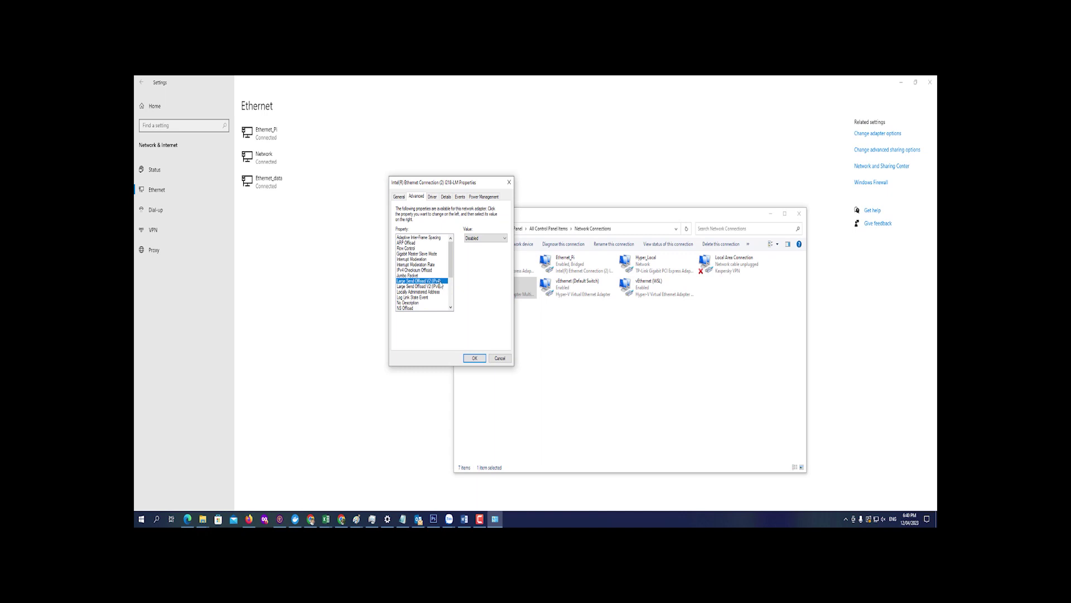
{"action": "left_click", "coordinate": [504, 238]}
{"action": "left_click", "coordinate": [470, 252]}
{"action": "left_click", "coordinate": [473, 358]}
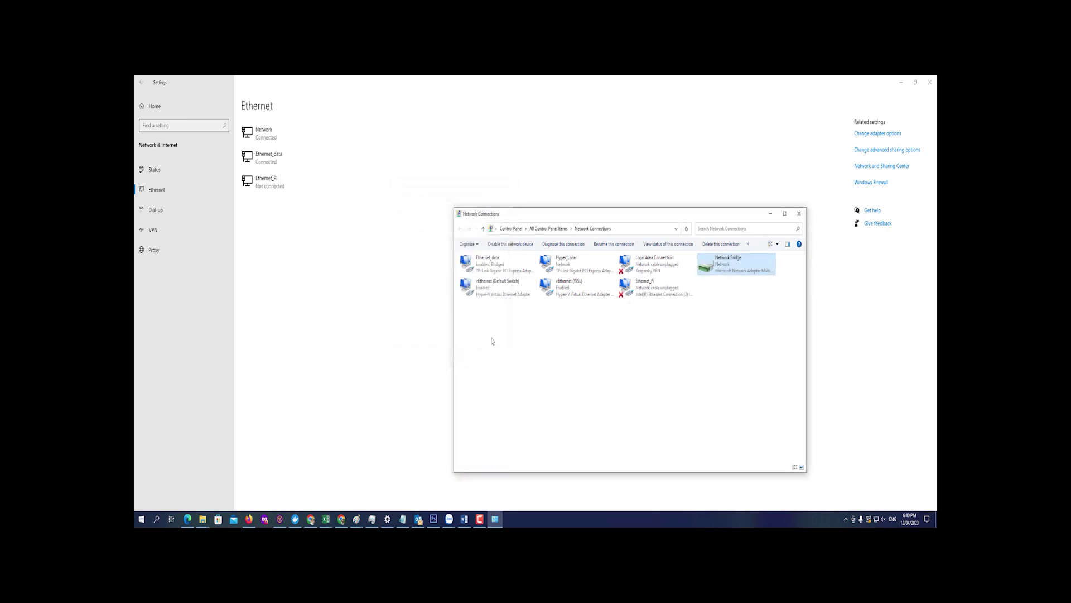
Step: Open the configuration of the Ethernet_data adapter from the Network Bridge properties and move the dialog over the connections window
{"action": "right_click", "coordinate": [717, 270]}
{"action": "left_click", "coordinate": [735, 334]}
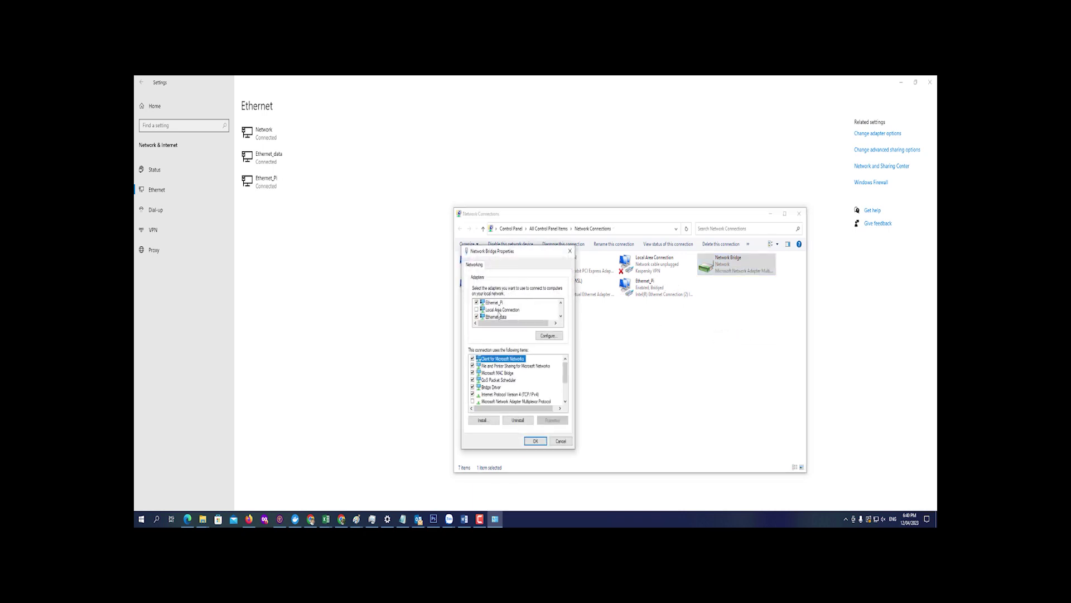
{"action": "left_click", "coordinate": [497, 317]}
{"action": "left_click", "coordinate": [548, 335]}
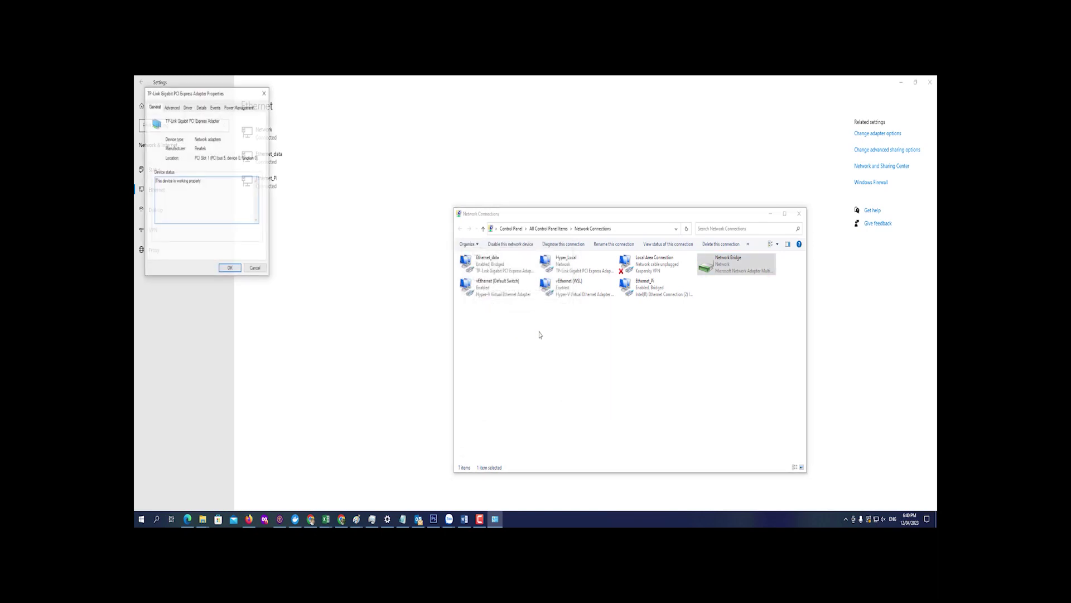
{"action": "left_click_drag", "start_coordinate": [219, 99], "coordinate": [552, 197]}
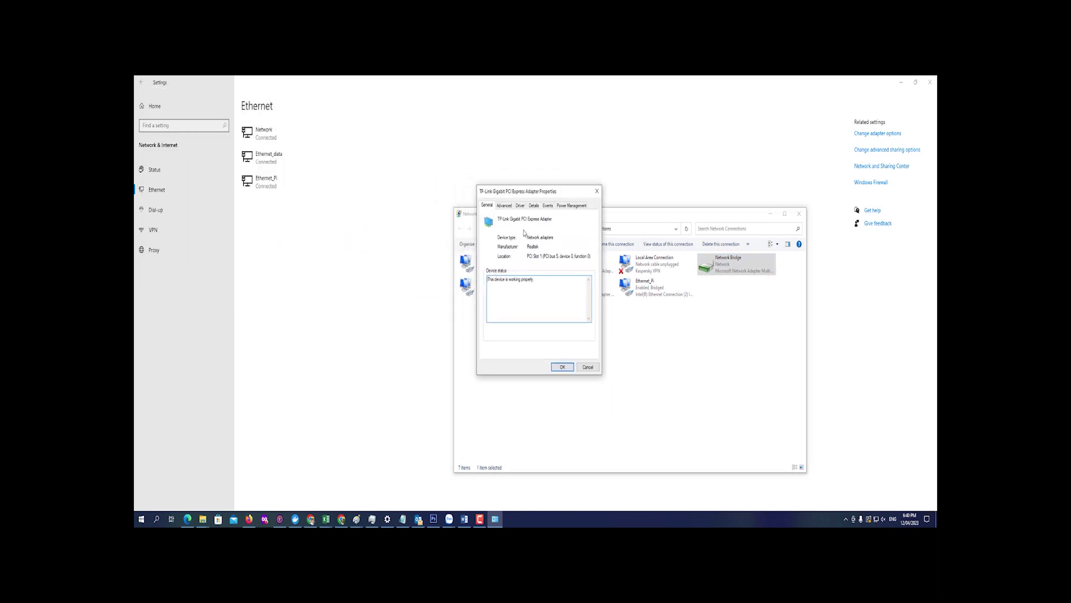
Step: Set Large Send Offload v2 (IPv4) to Enabled in the TP-Link adapter's advanced properties and apply it
{"action": "left_click", "coordinate": [503, 205]}
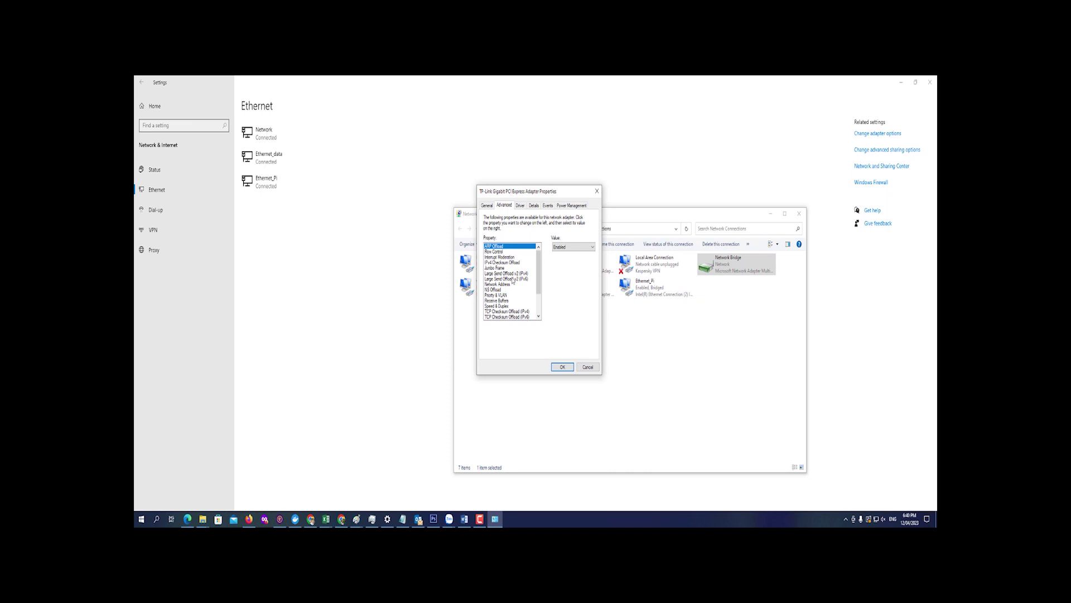
{"action": "left_click", "coordinate": [513, 274]}
{"action": "left_click", "coordinate": [564, 246]}
{"action": "left_click", "coordinate": [559, 262]}
{"action": "left_click", "coordinate": [557, 368]}
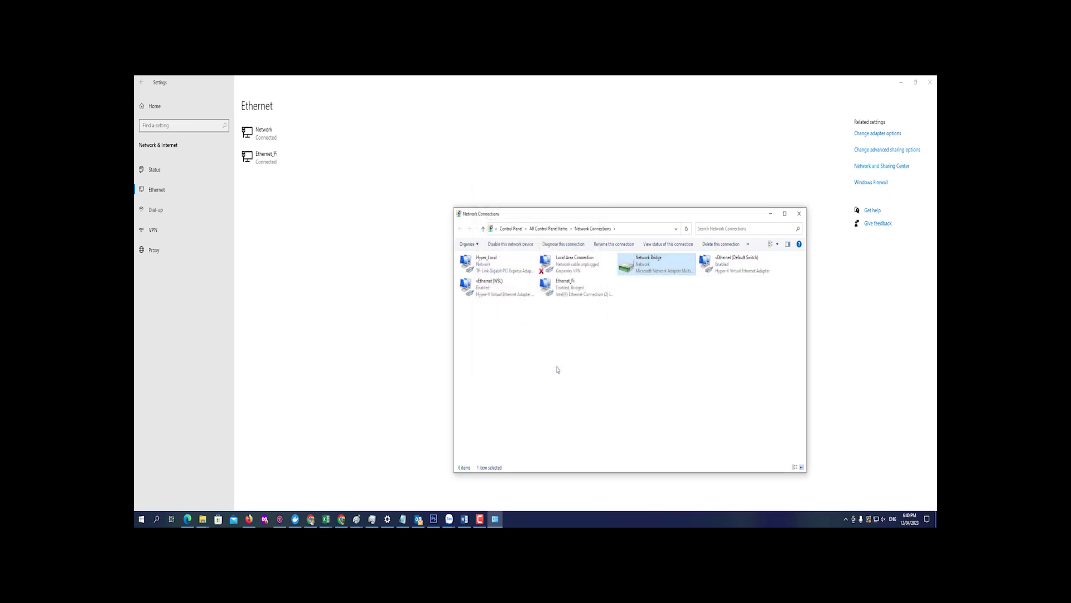
Step: Switch to Chrome, load speedtest.net and run an internet speed test
{"action": "left_click", "coordinate": [341, 519]}
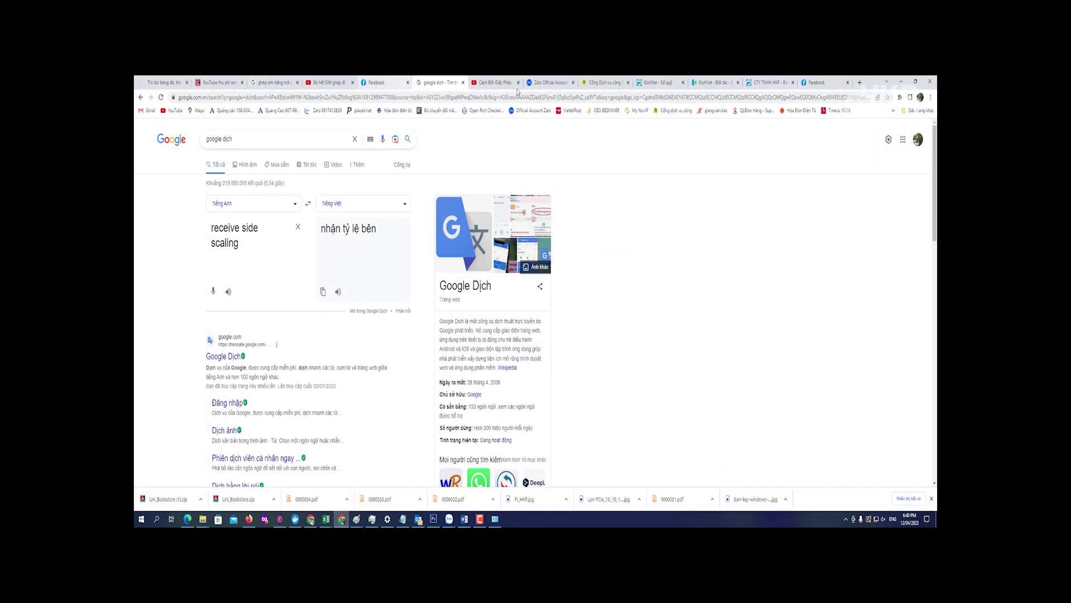
{"action": "left_click", "coordinate": [435, 97]}
{"action": "left_click", "coordinate": [435, 98]}
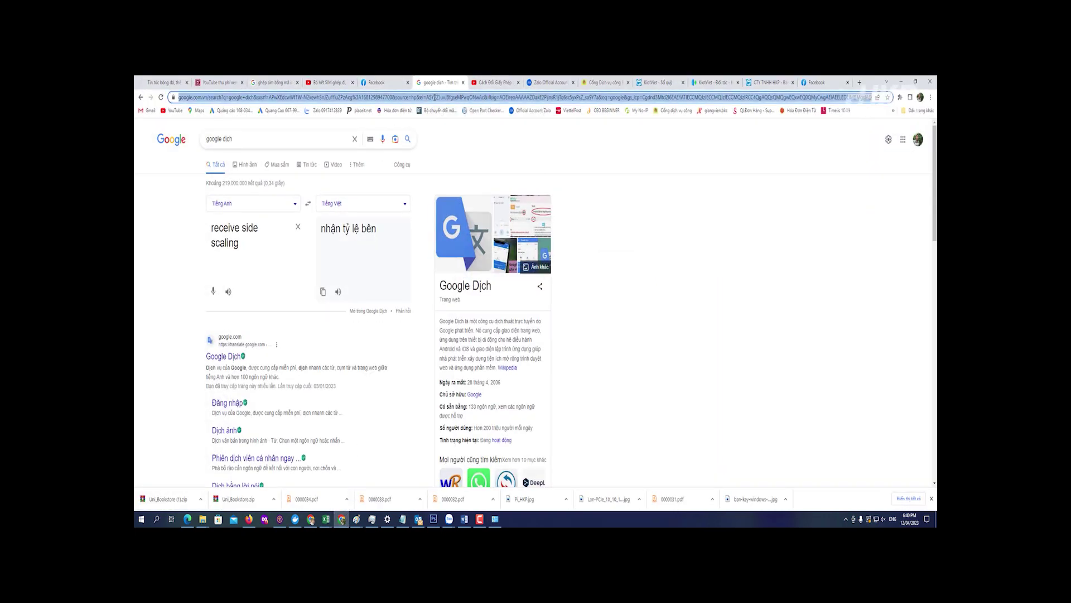
{"action": "type", "text": "s"}
{"action": "key", "text": "Return"}
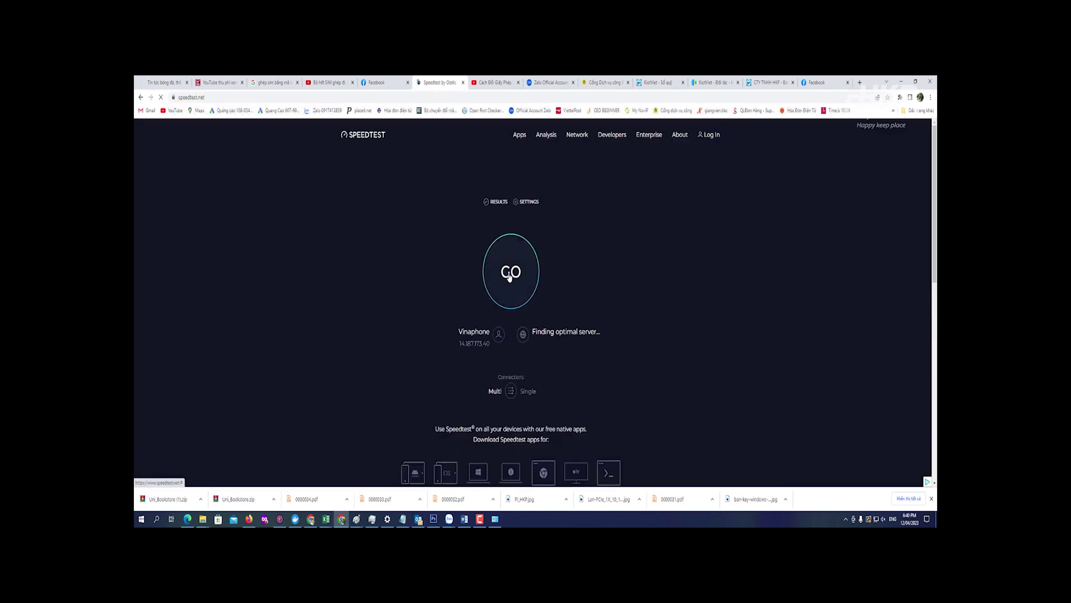
{"action": "left_click", "coordinate": [510, 274]}
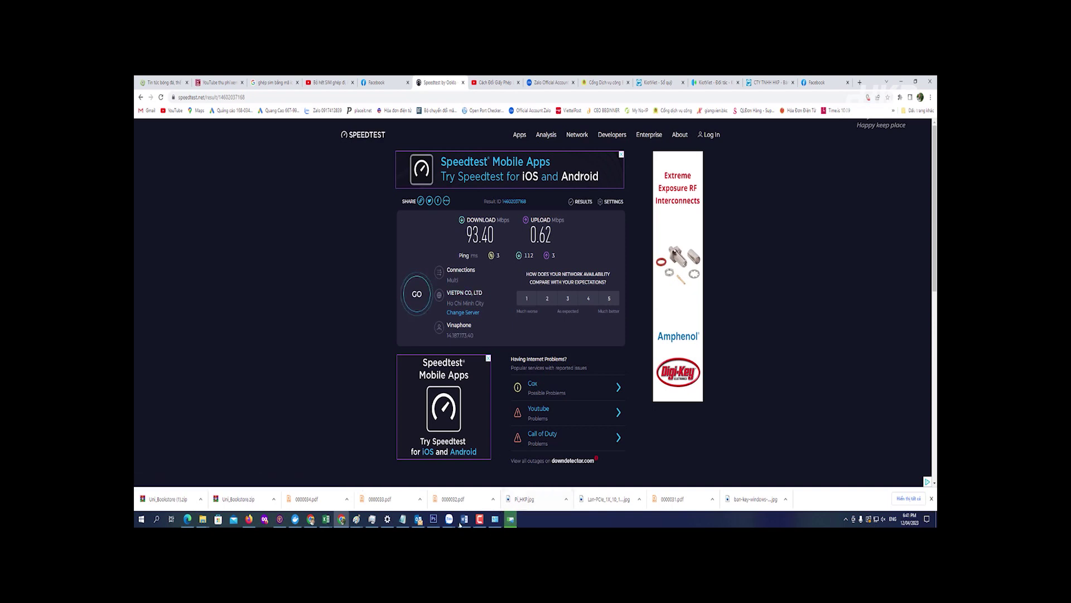
Step: Return to the Ethernet settings, reopen the adapter options and open the Ethernet_Pi configuration from the Network Bridge properties
{"action": "left_click", "coordinate": [388, 520]}
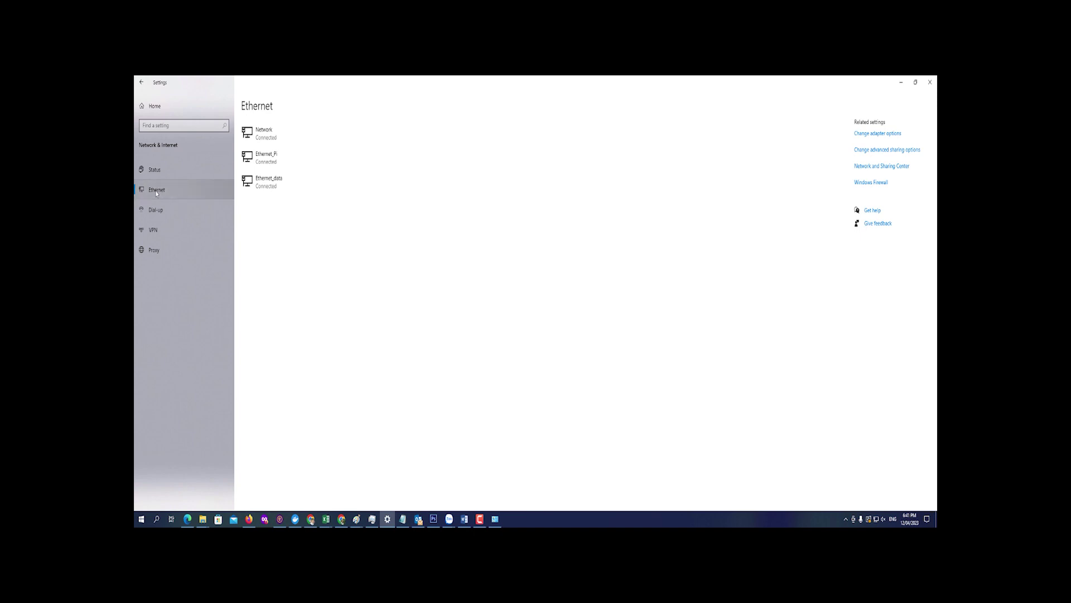
{"action": "left_click", "coordinate": [862, 133]}
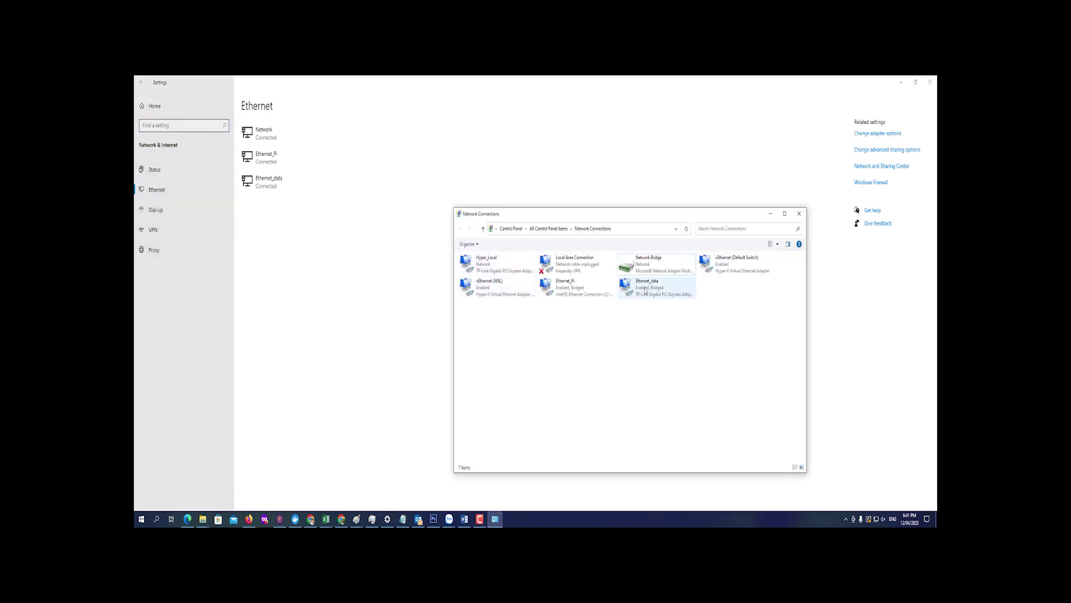
{"action": "right_click", "coordinate": [648, 268]}
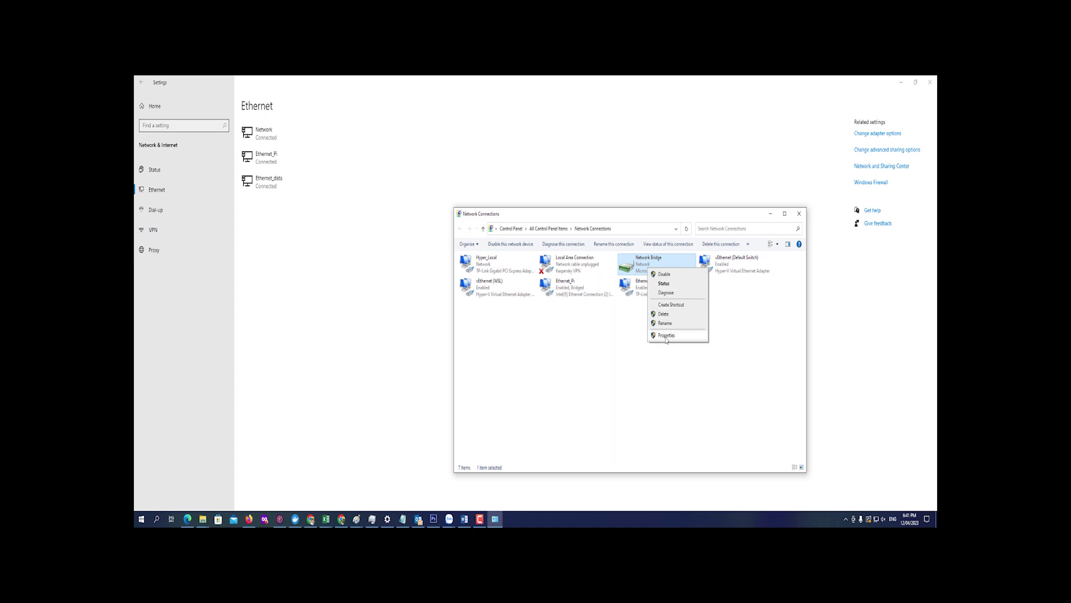
{"action": "left_click", "coordinate": [666, 336]}
{"action": "left_click", "coordinate": [492, 305]}
{"action": "left_click", "coordinate": [554, 337]}
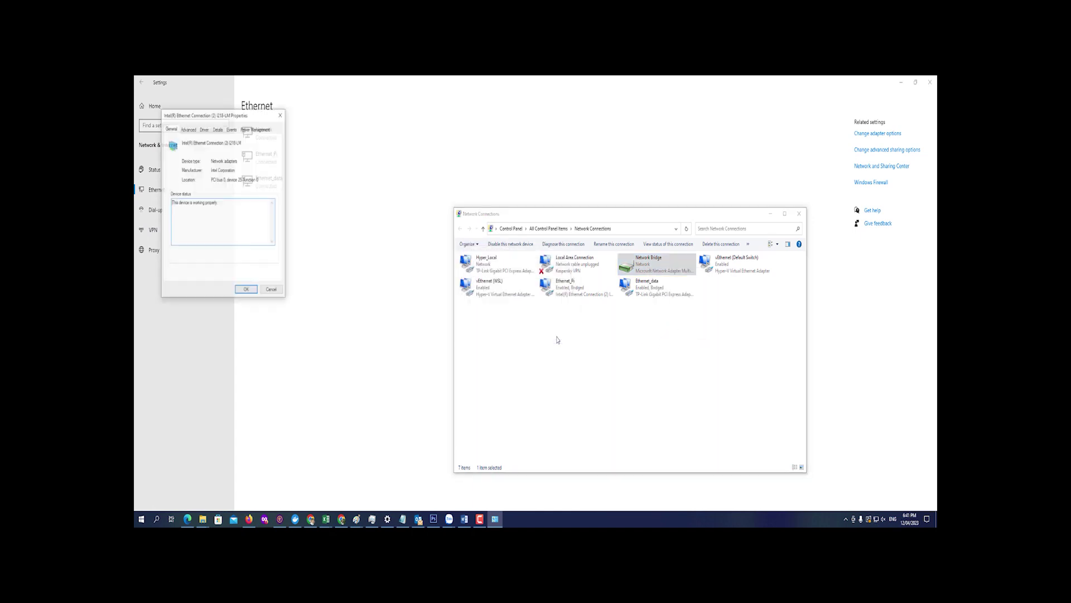
Step: Set Large Send Offload V2 (IPv4) to Disabled for the Intel Ethernet adapter and apply it
{"action": "left_click_drag", "start_coordinate": [221, 118], "coordinate": [593, 235]}
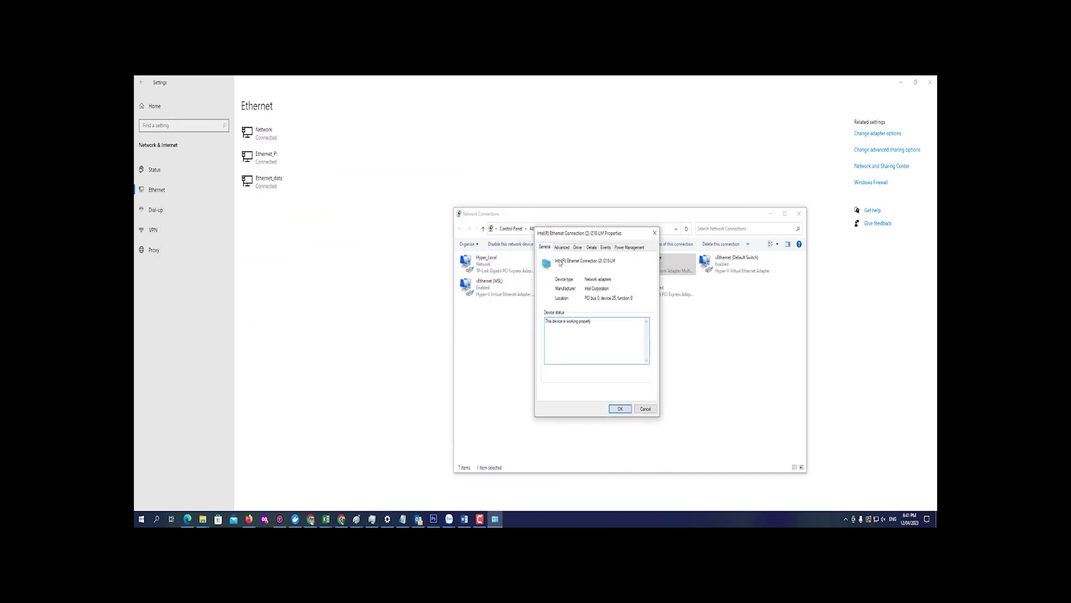
{"action": "left_click", "coordinate": [562, 247]}
{"action": "left_click", "coordinate": [569, 332]}
{"action": "left_click", "coordinate": [619, 289]}
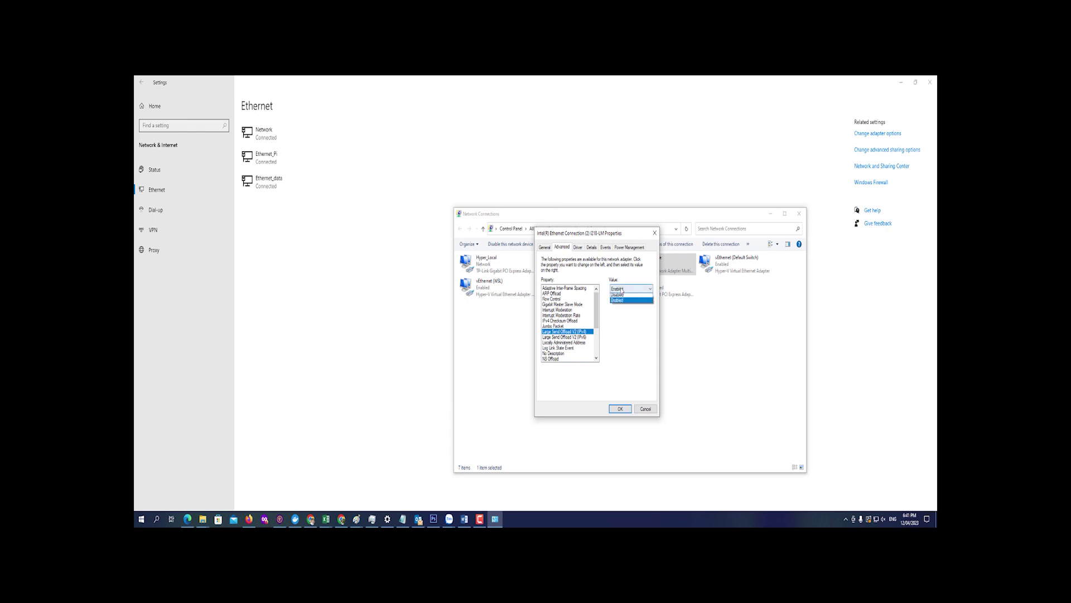
{"action": "left_click", "coordinate": [620, 296]}
{"action": "left_click", "coordinate": [620, 408]}
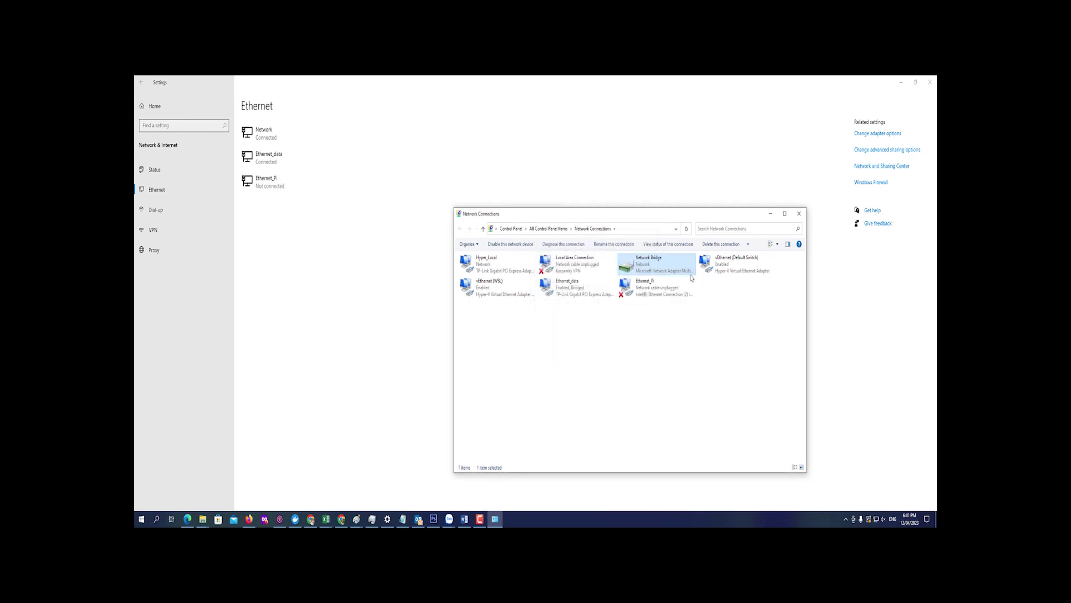
Step: Open the Ethernet_data adapter's configuration from the Network Bridge properties and move its dialog over the Network Connections window
{"action": "right_click", "coordinate": [663, 265]}
{"action": "left_click", "coordinate": [676, 329]}
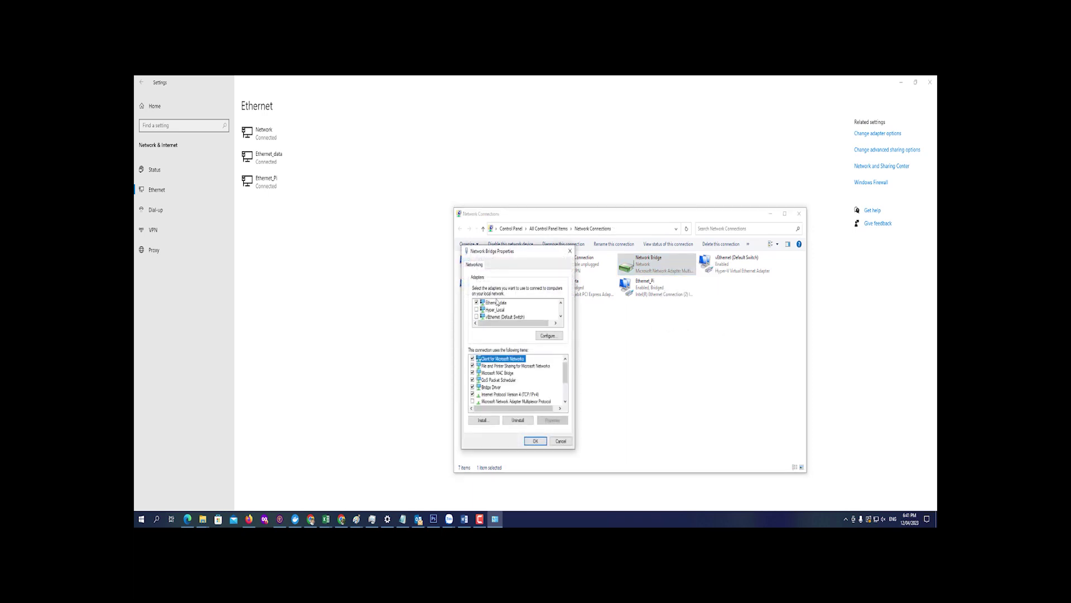
{"action": "left_click", "coordinate": [496, 302]}
{"action": "left_click", "coordinate": [548, 336]}
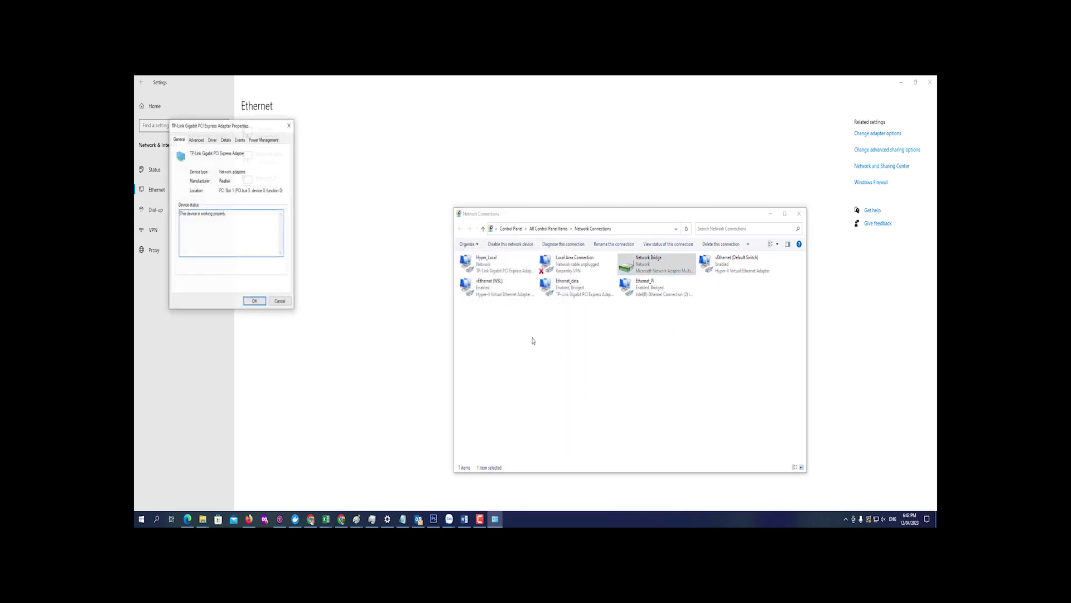
{"action": "left_click_drag", "start_coordinate": [215, 126], "coordinate": [551, 236]}
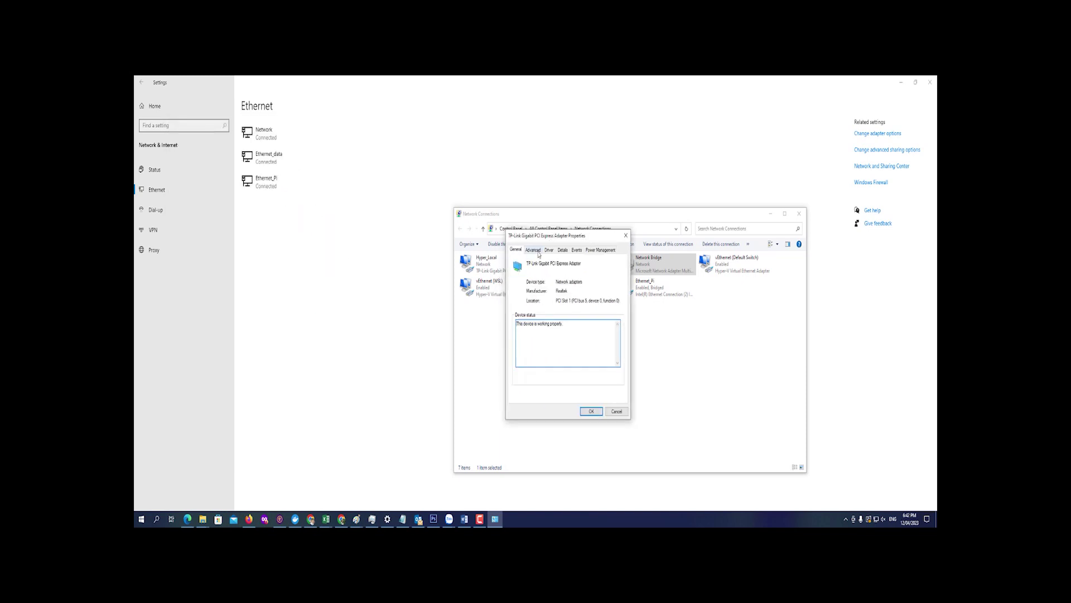
Step: Set Large Send Offload v2 (IPv4) to Disabled in the TP-Link adapter's advanced properties and apply it
{"action": "left_click", "coordinate": [534, 250]}
{"action": "left_click", "coordinate": [540, 318]}
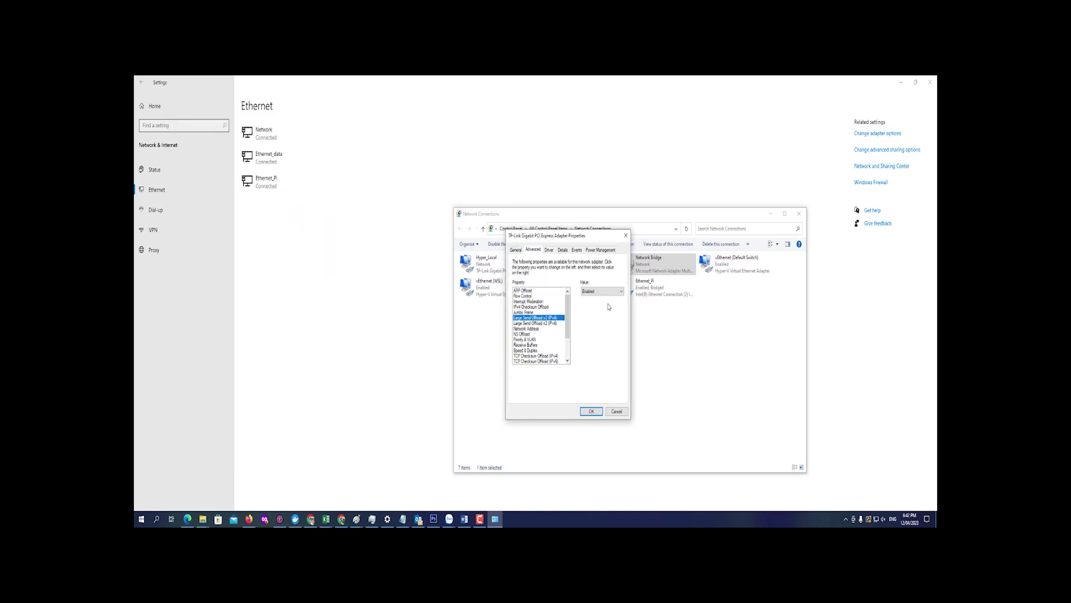
{"action": "left_click", "coordinate": [607, 294]}
{"action": "left_click", "coordinate": [602, 299]}
{"action": "left_click", "coordinate": [594, 415]}
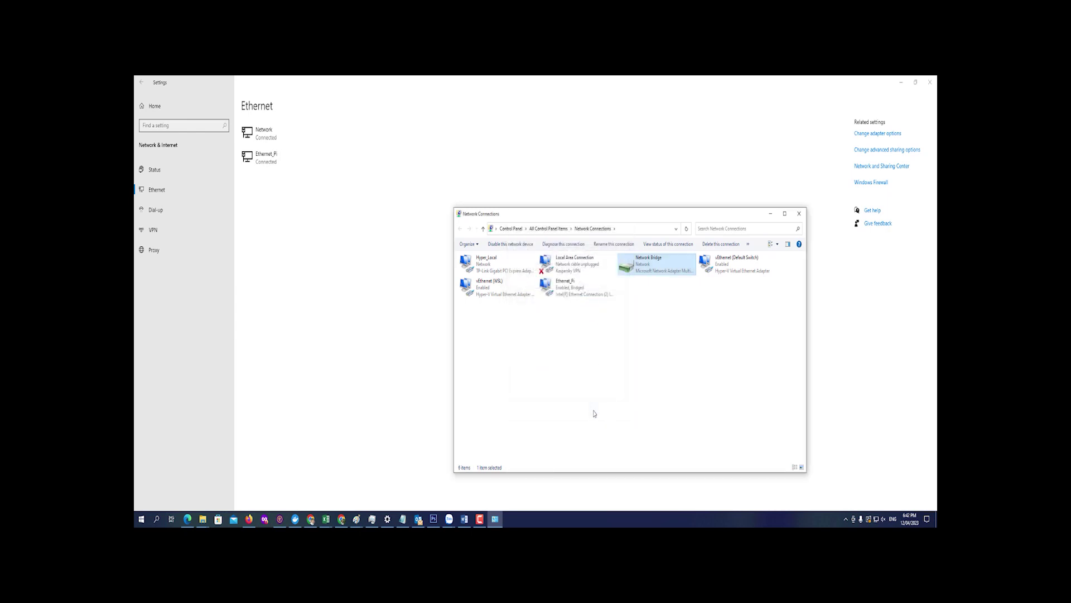
{"action": "left_click", "coordinate": [594, 413]}
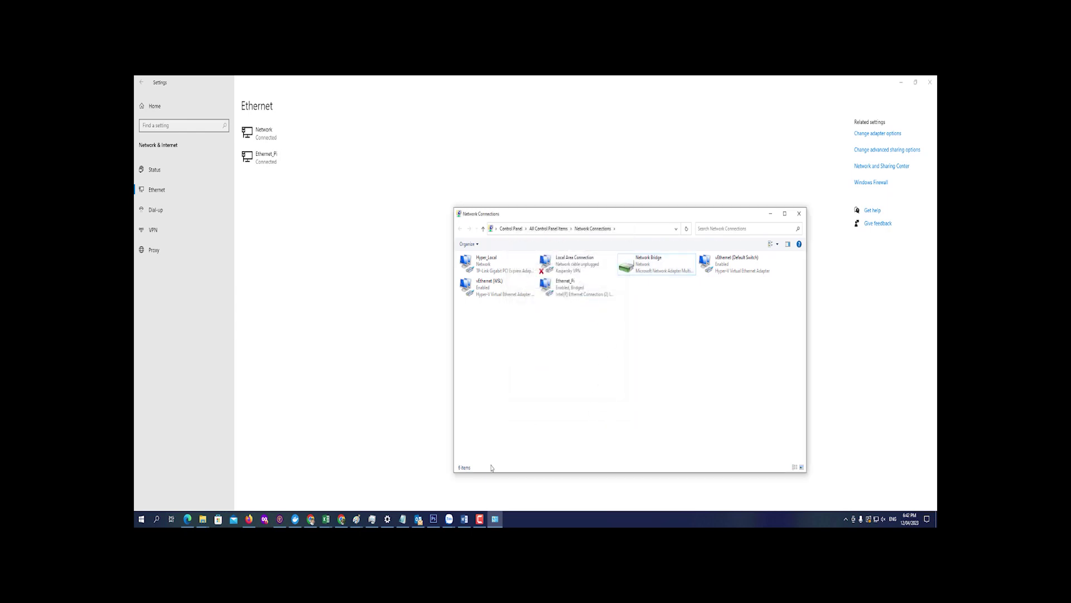
Step: Switch to Chrome and rerun the speedtest.net speed test, then return to Network Connections and close the Network Bridge status window
{"action": "left_click", "coordinate": [341, 519]}
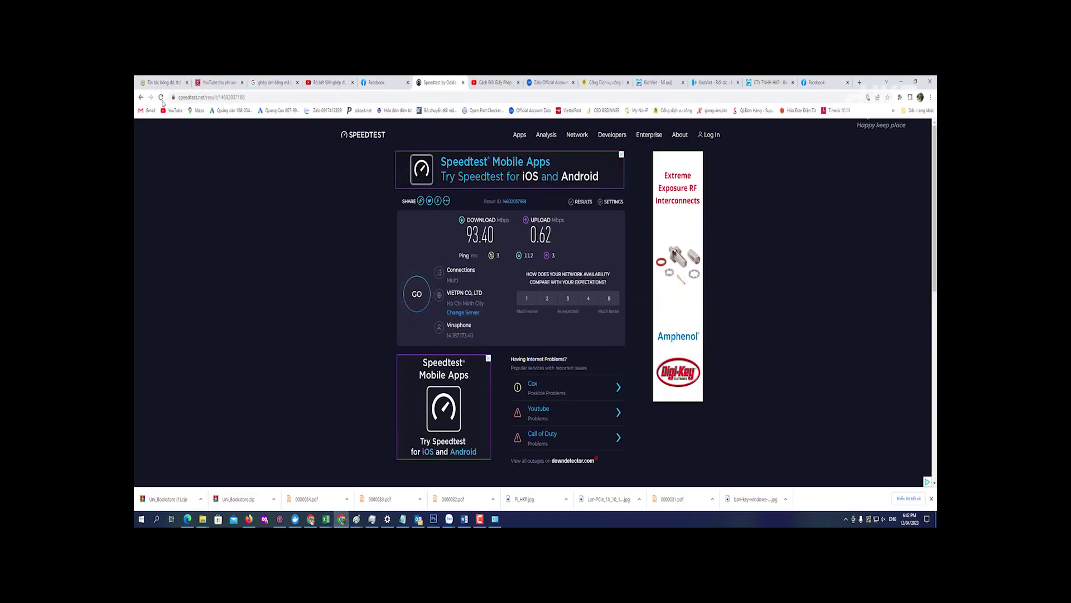
{"action": "left_click", "coordinate": [417, 293]}
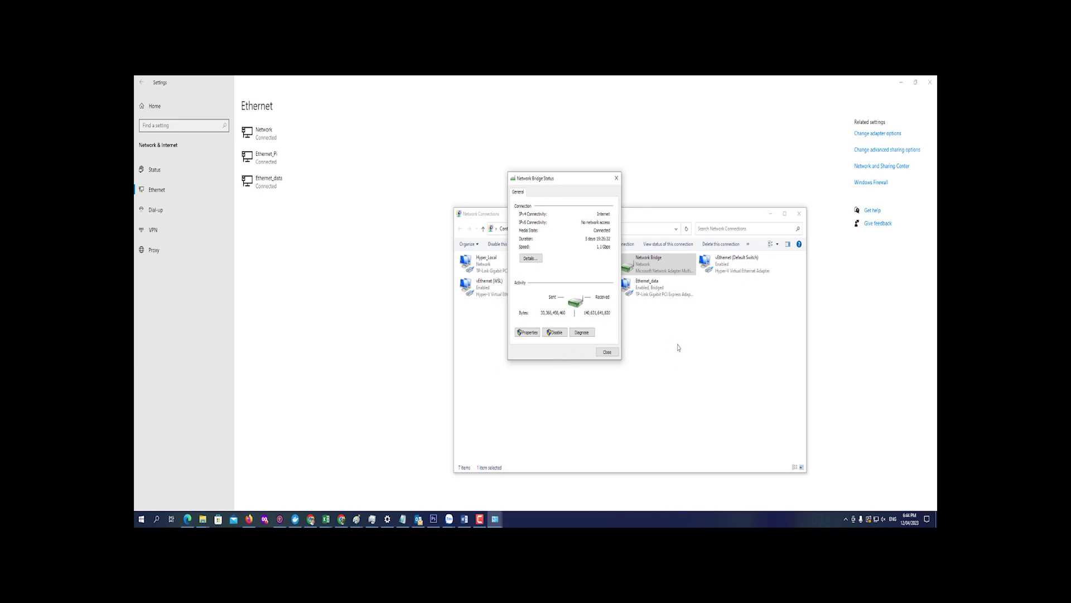
{"action": "left_click", "coordinate": [617, 179]}
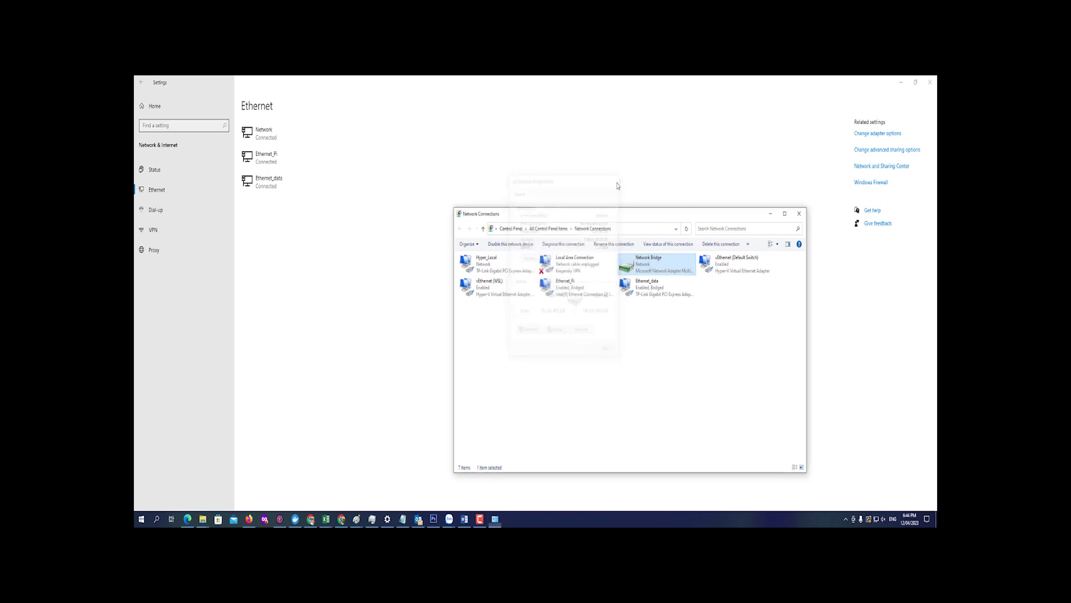